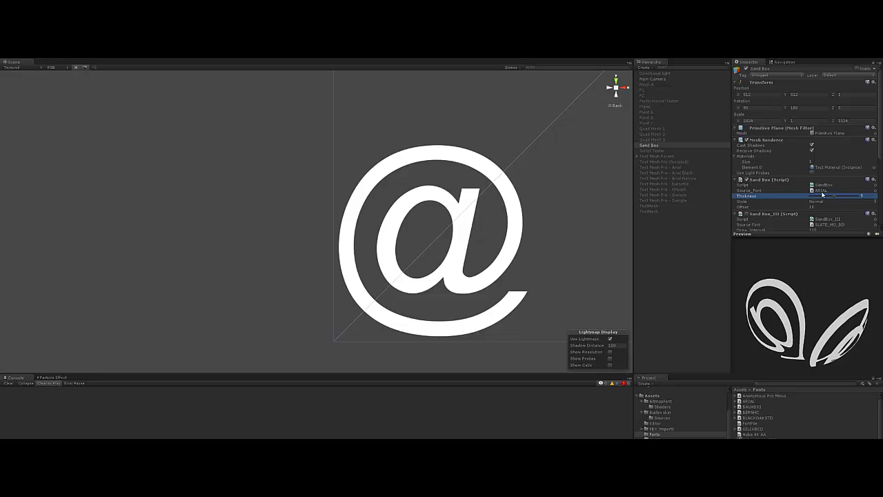
Try Anonymous Pro Minus, ARIAL, BAUHS93 and BERNHC in turn as the Sand Box script's source font
click(874, 191)
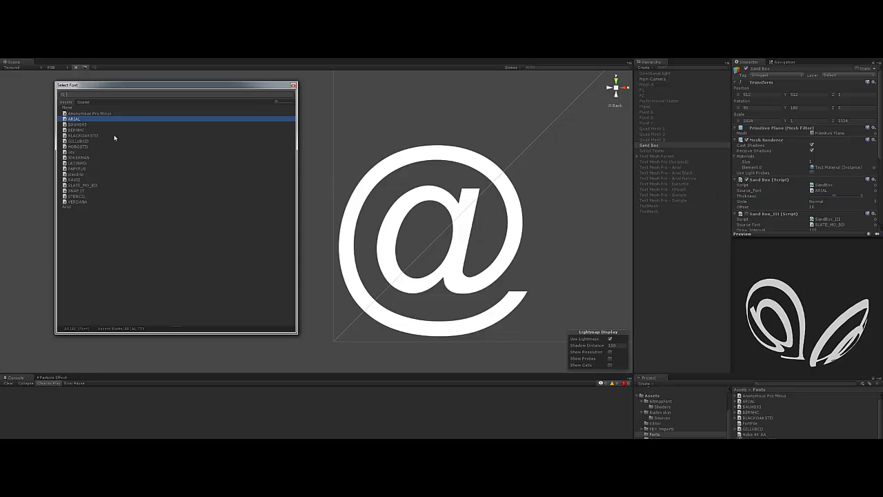
click(81, 114)
click(76, 119)
click(75, 124)
click(74, 129)
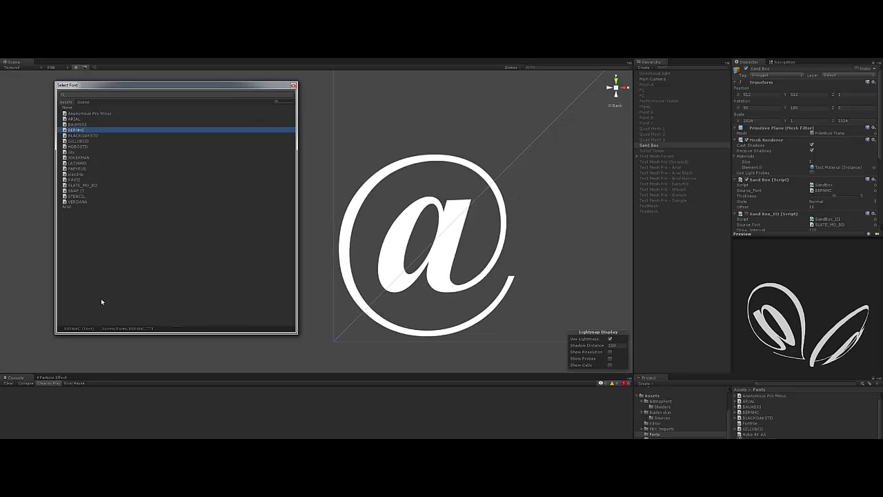
Reselect Anonymous Pro Minus as the source font and go through the following fonts one by one to GILLUBCD
click(79, 113)
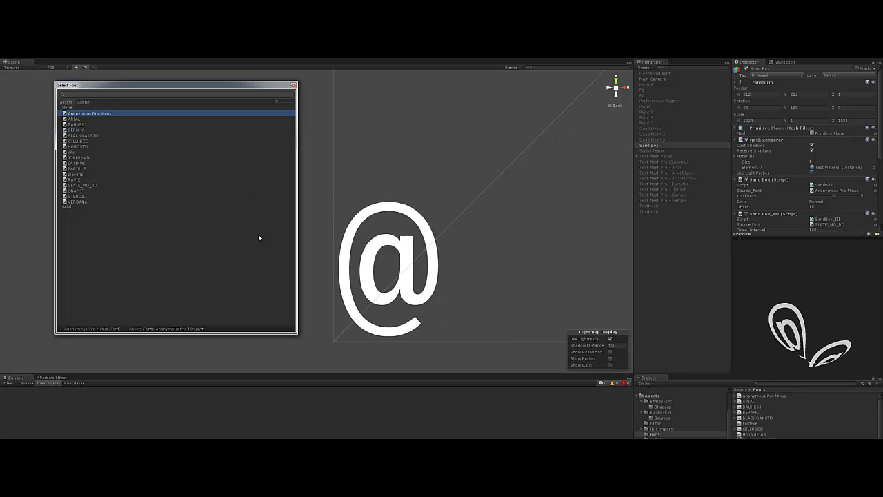
click(75, 119)
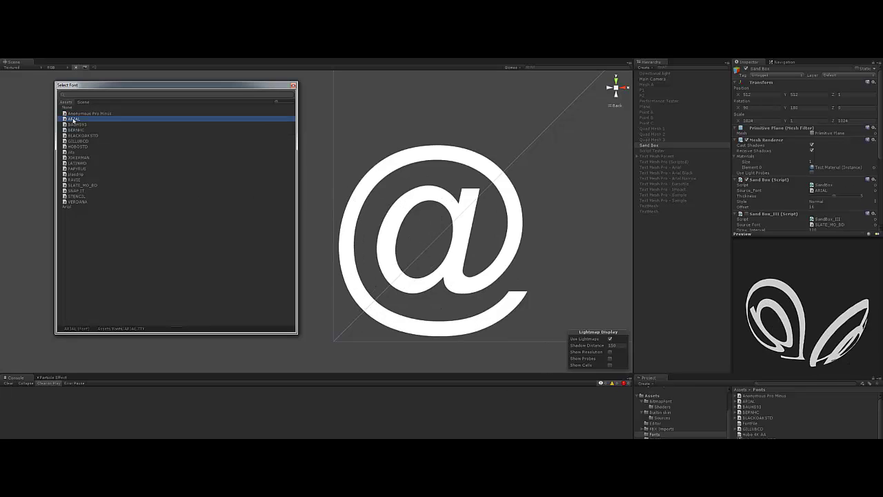
click(74, 124)
click(74, 131)
key(Down)
key(Down)
key(Down)
key(Down)
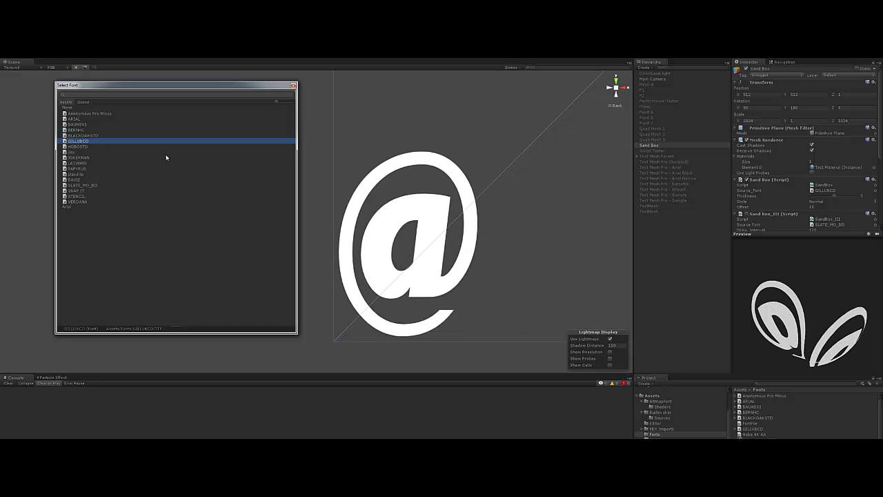
Continue changing the source font down the list, through PAPYRUS, to SNAP IT
key(Down)
key(Down)
key(Down)
key(Down)
key(Down)
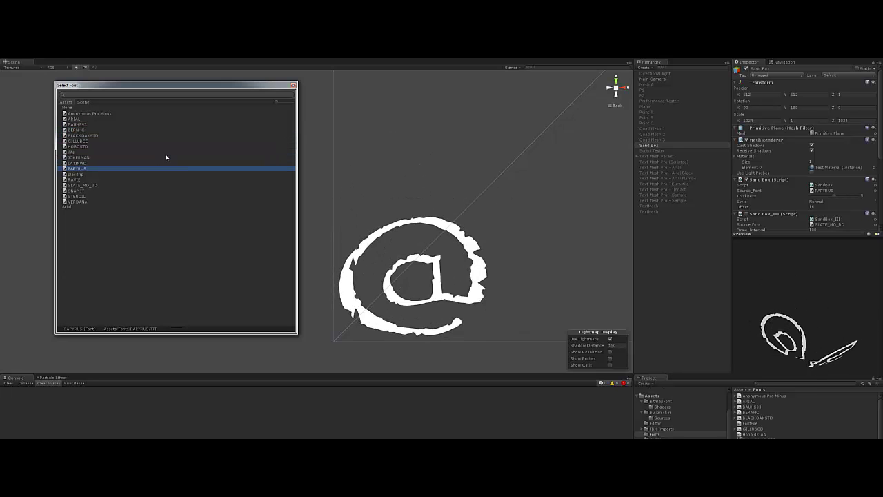
key(Down)
key(Down)
key(Down)
key(Down)
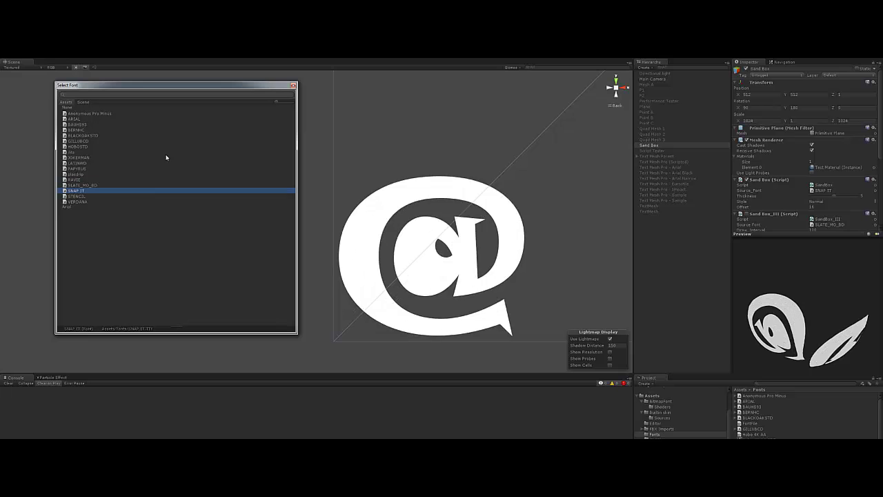
Go back up the font list to ARIAL as the source font and close the font picker
key(Up)
key(Up)
key(Up)
key(Up)
key(Up)
key(Up)
key(Up)
key(Up)
key(Up)
key(Up)
key(Up)
key(Up)
key(Up)
key(Up)
key(Up)
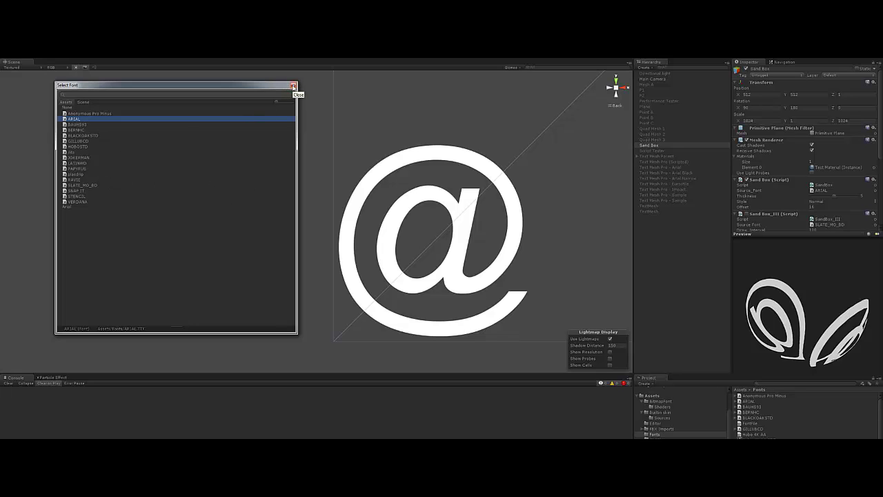
click(294, 86)
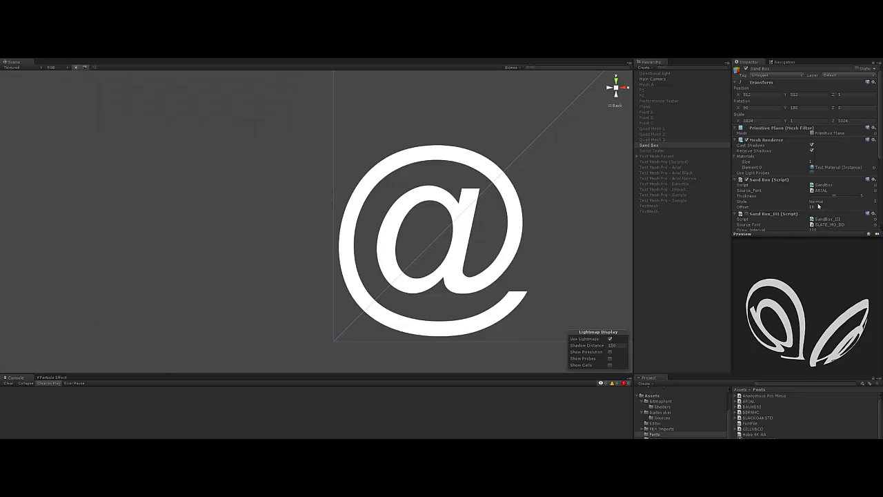
Apply the Bold, Italic and Bold_Italic styles in turn to the Sand Box glyph
click(818, 201)
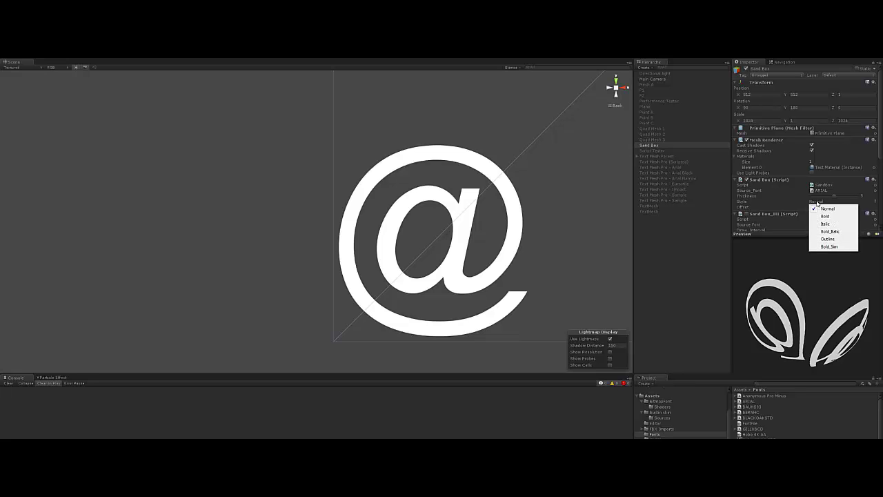
click(824, 217)
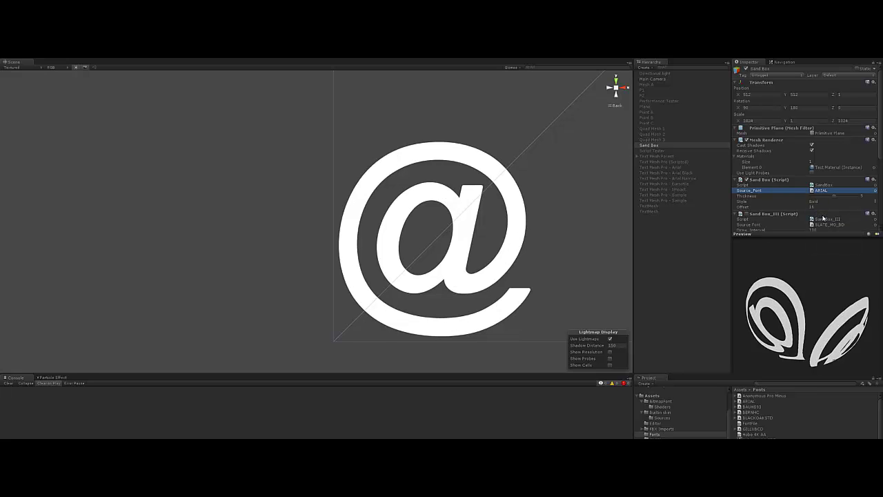
click(814, 202)
click(824, 223)
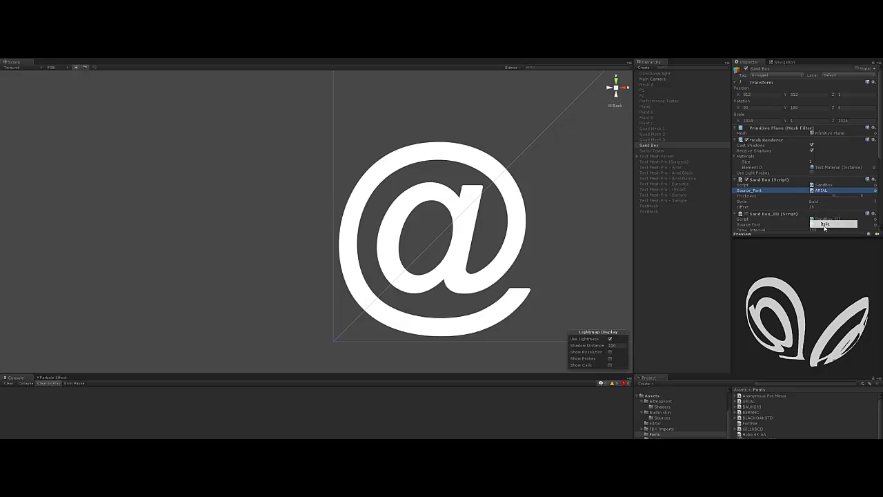
click(814, 202)
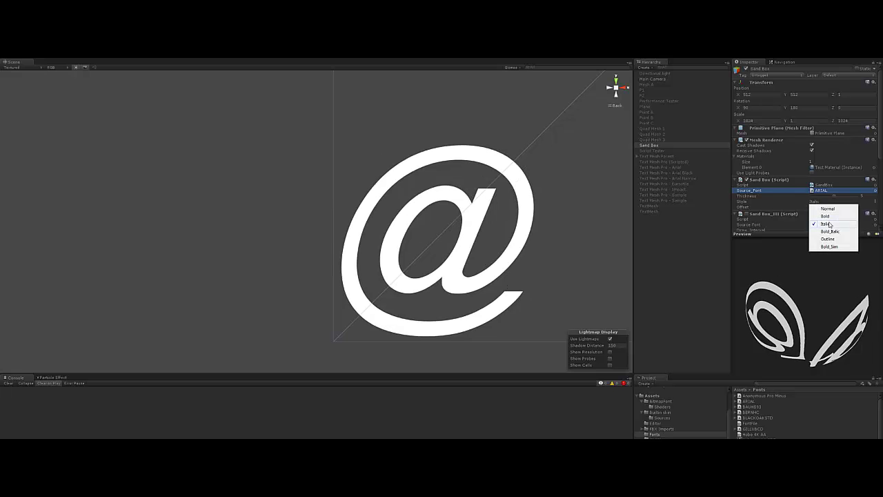
click(828, 232)
Try the Outline and Bold_Sim styles on the glyph, then return it to Outline
click(818, 202)
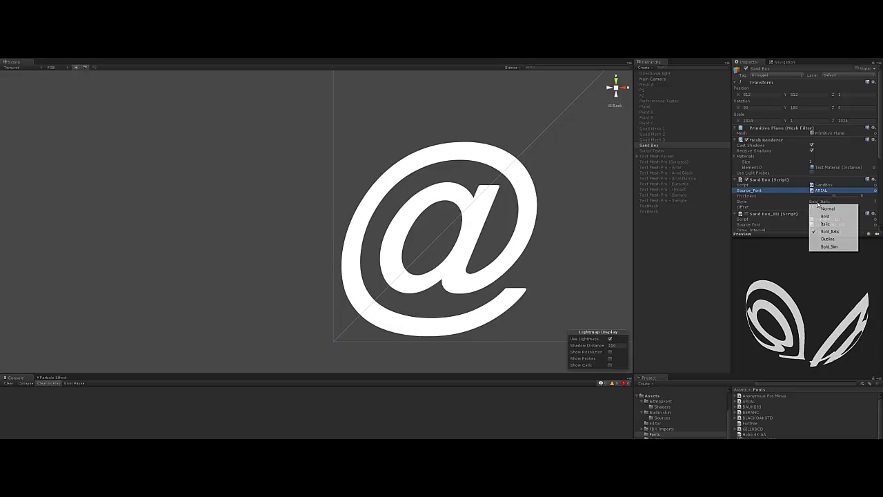
click(828, 240)
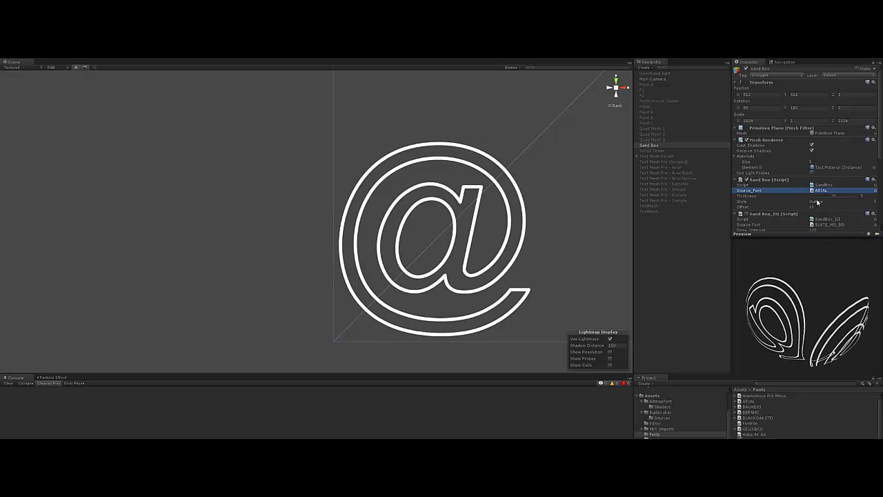
click(817, 202)
click(828, 249)
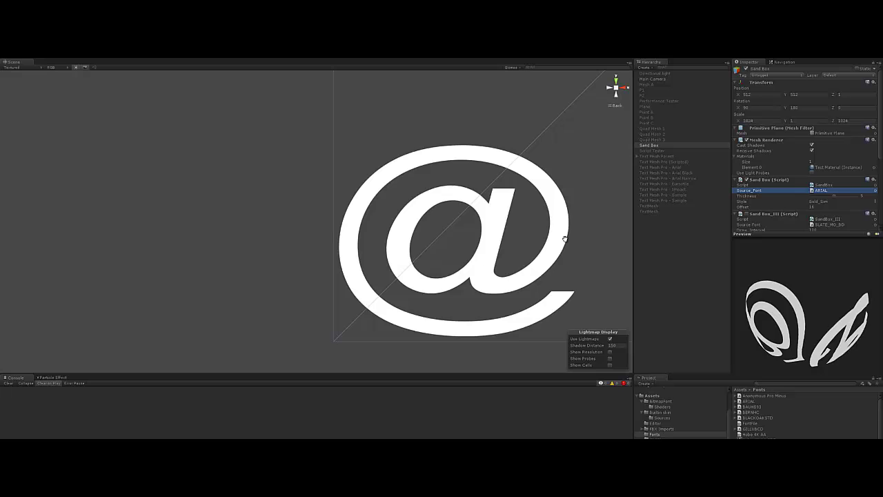
click(824, 202)
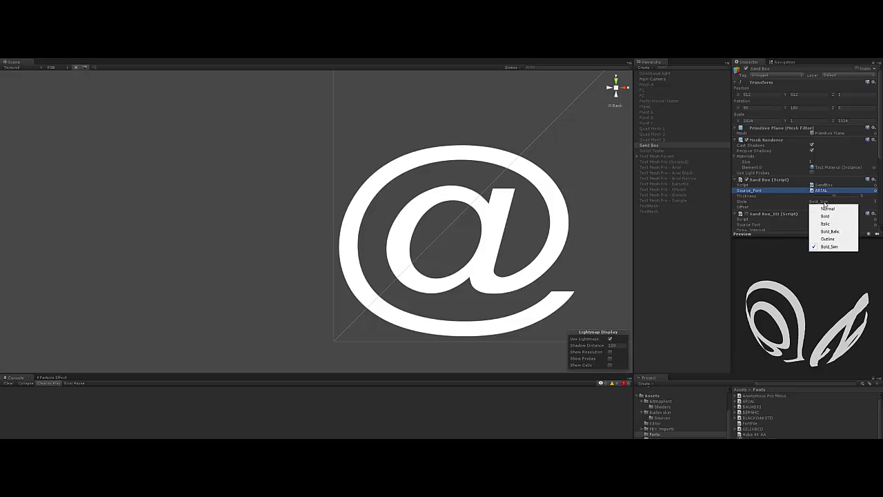
click(826, 238)
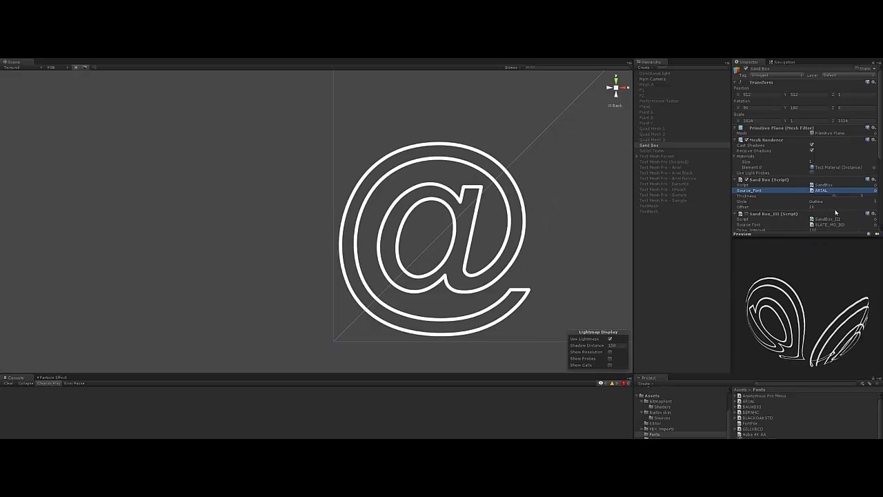
Increase the thickness of the outlined glyph, then set it back to 5
drag(834, 198, 856, 227)
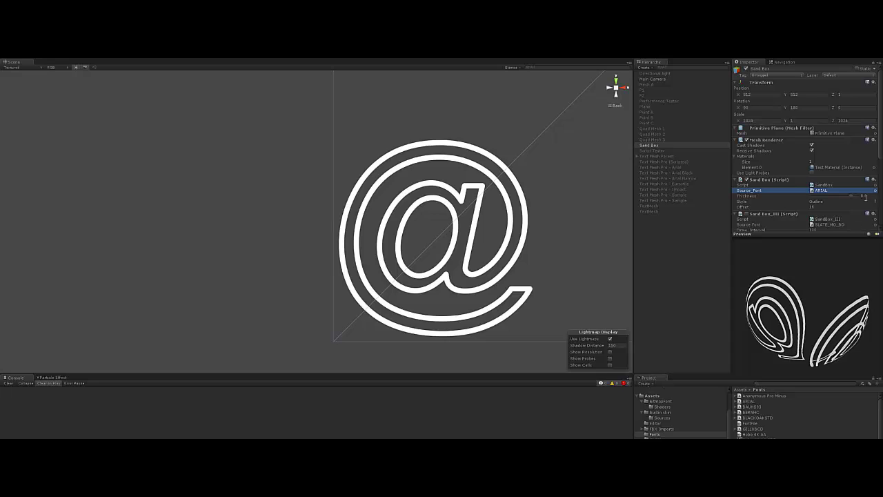
click(856, 198)
click(864, 196)
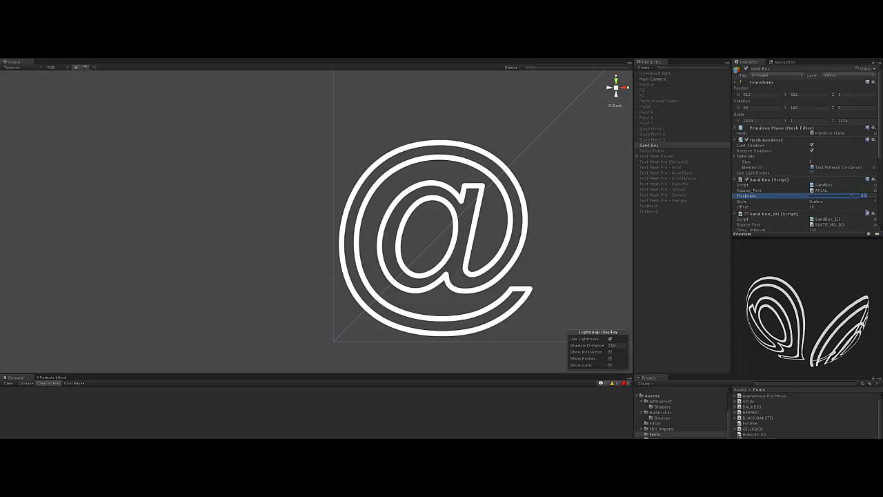
text(1)
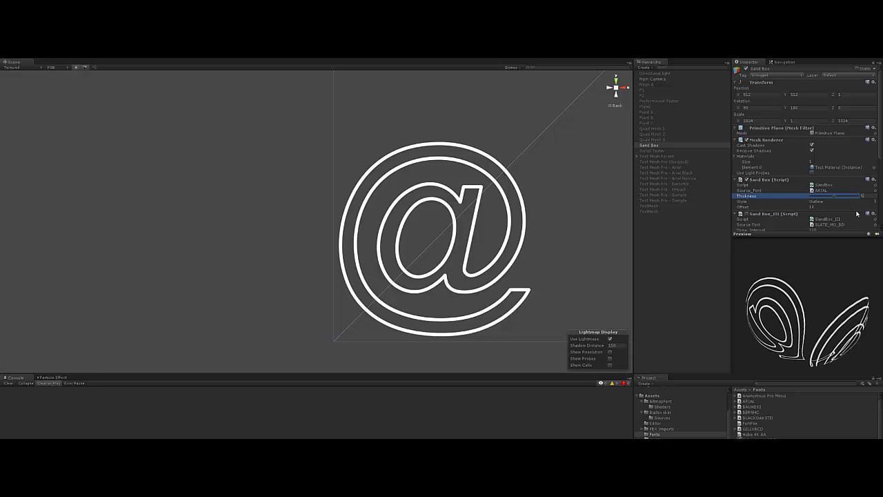
Switch the glyph's style through Normal, Bold and Outline, ending on Bold
click(817, 205)
click(815, 207)
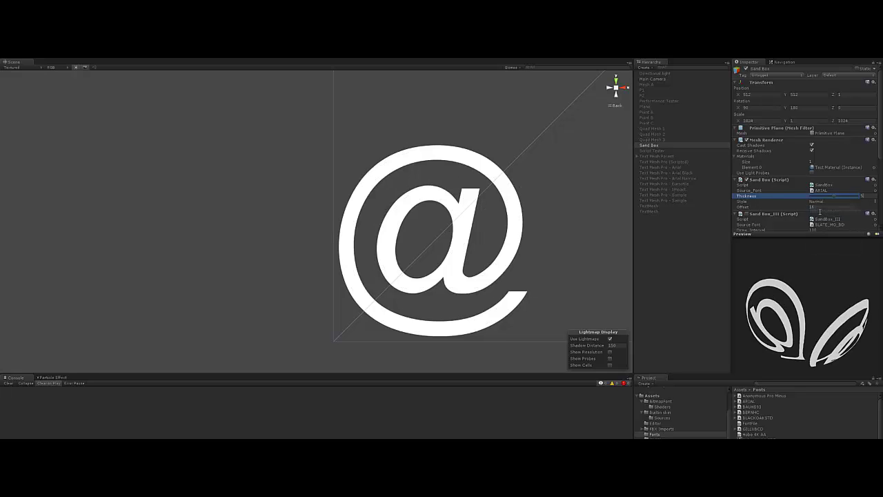
click(814, 203)
click(821, 218)
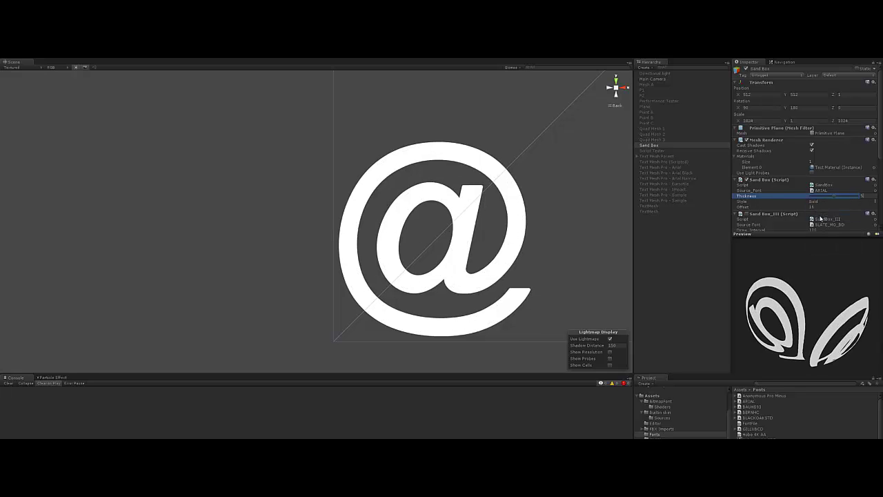
click(815, 201)
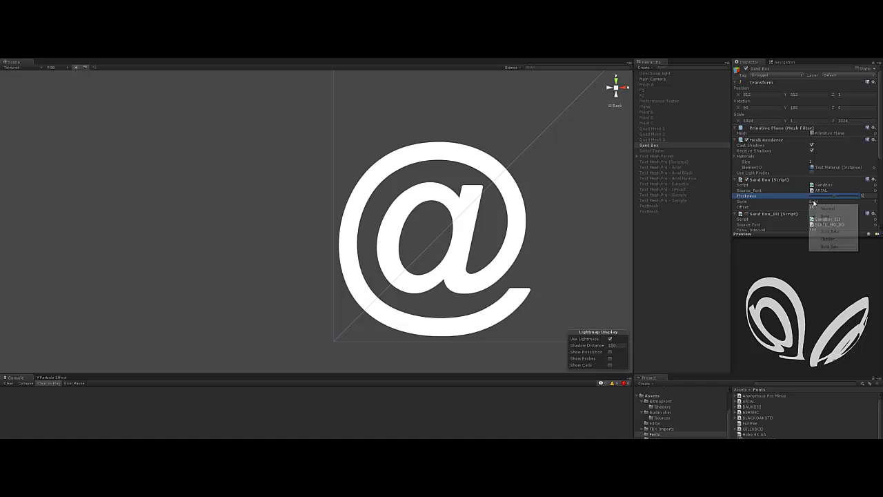
click(826, 239)
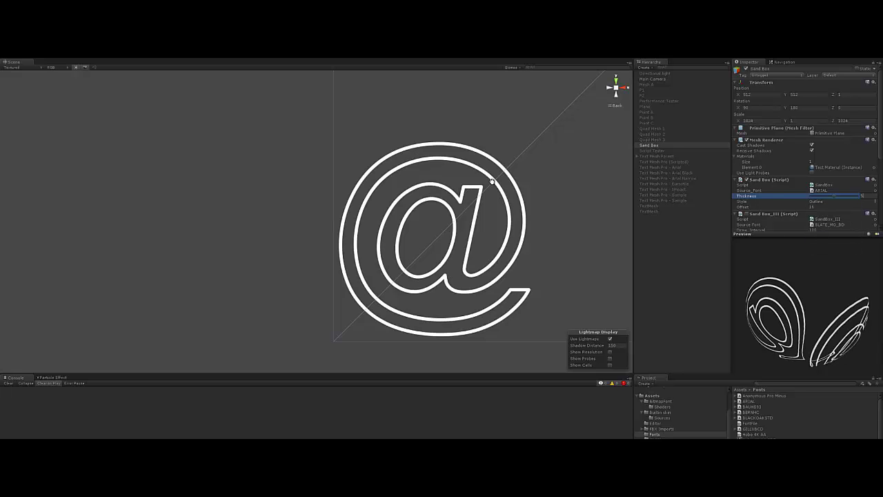
click(816, 201)
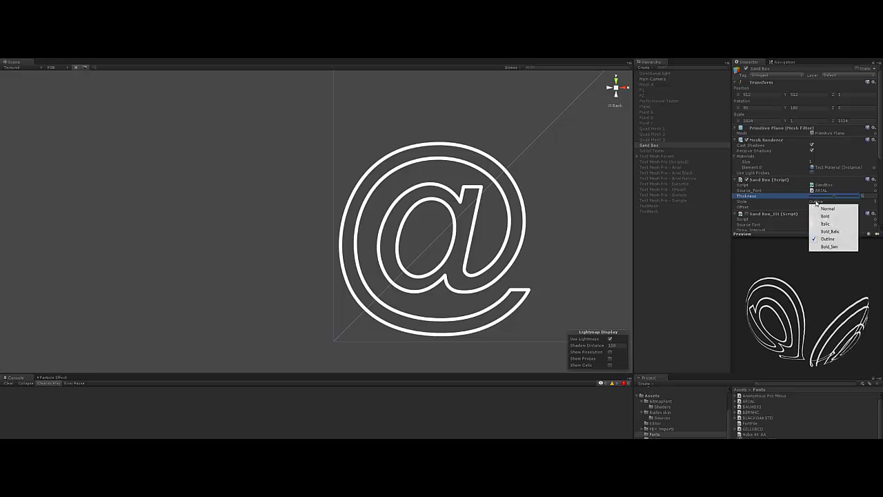
click(825, 216)
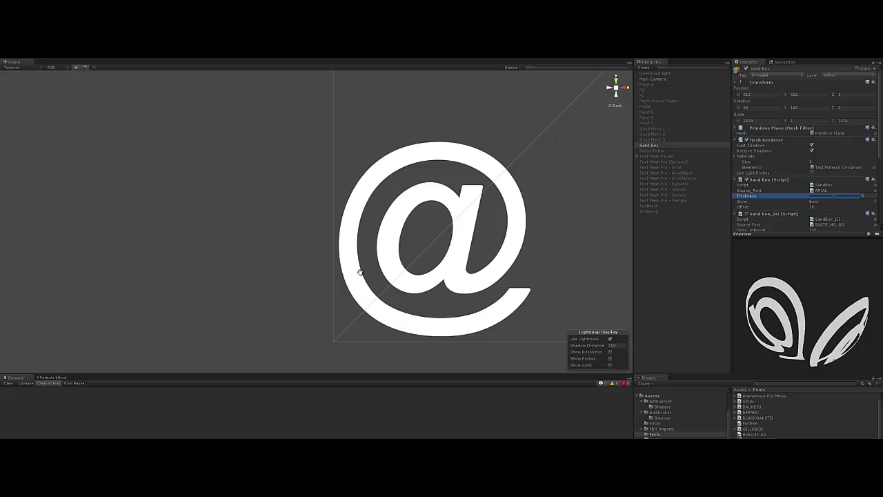
Stop play mode and open the TextMesh Pro Font Creator window
click(424, 54)
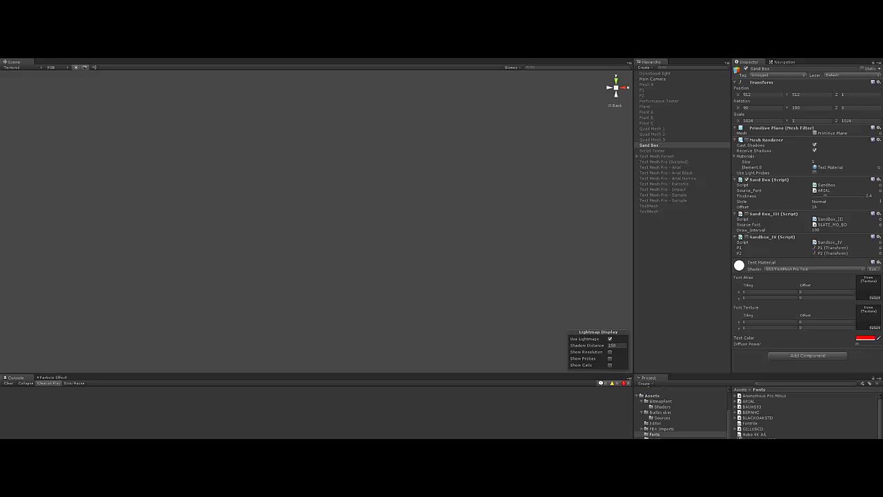
click(117, 55)
click(213, 136)
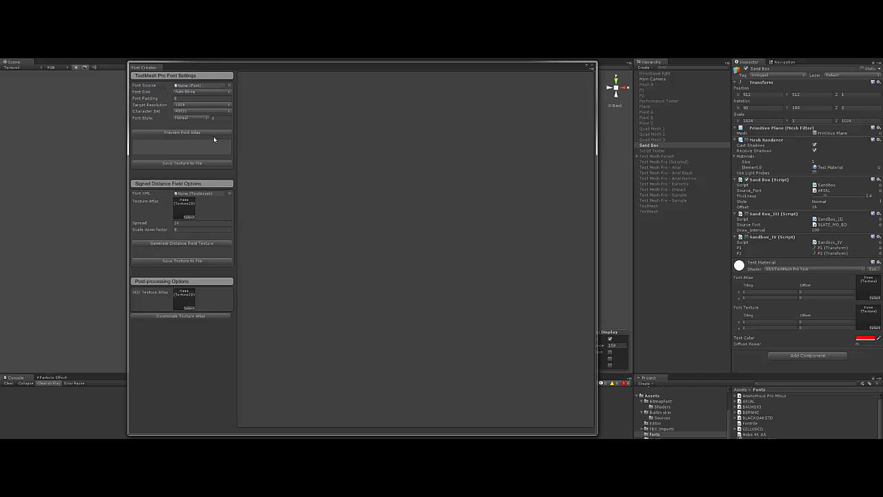
Set the font source to ARIAL and generate a preview of its font atlas
click(229, 85)
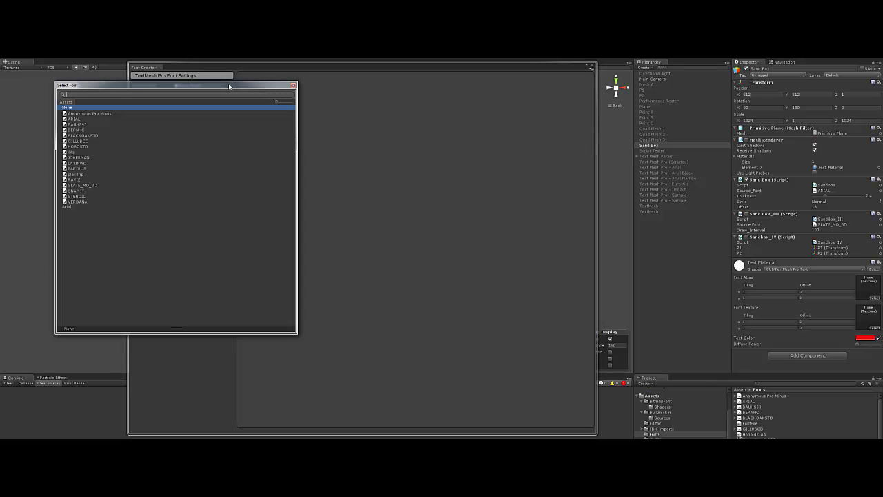
click(72, 118)
click(293, 85)
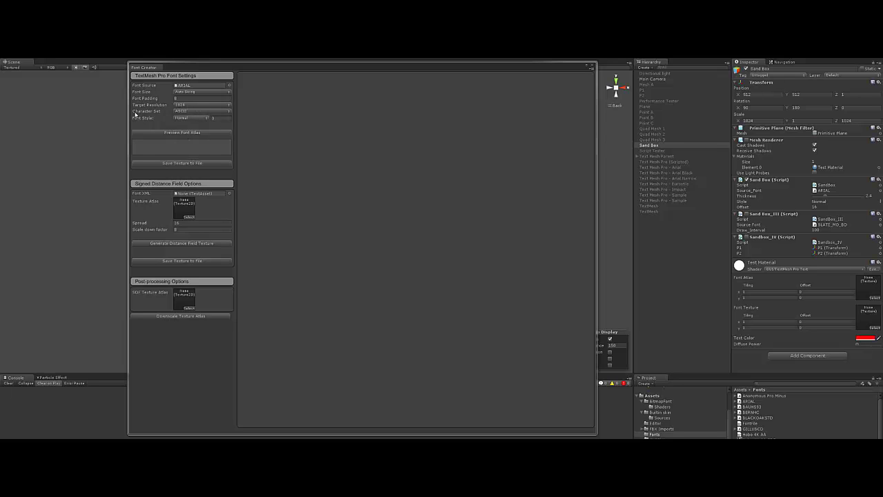
click(168, 133)
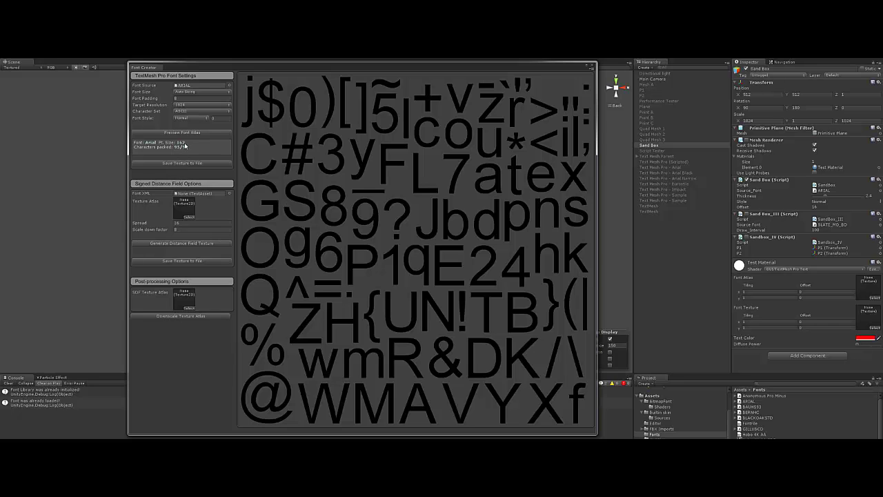
Set the font style to Italic and regenerate the font atlas preview
click(186, 123)
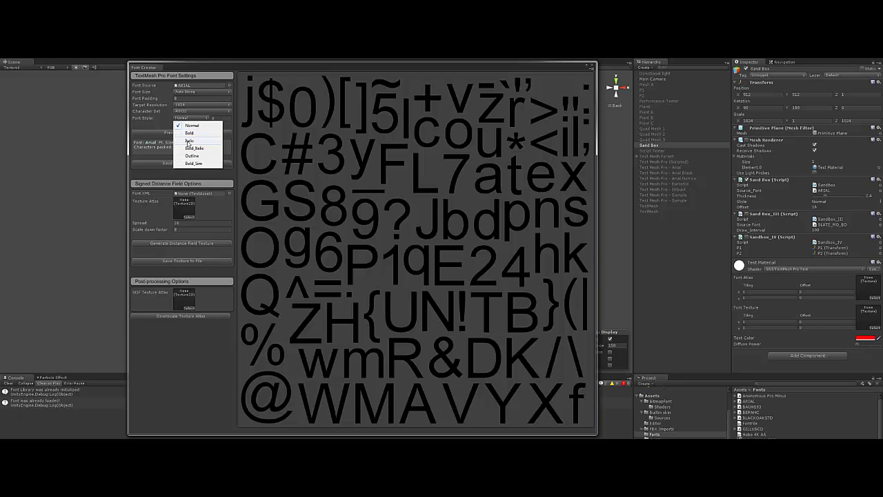
click(175, 132)
click(176, 133)
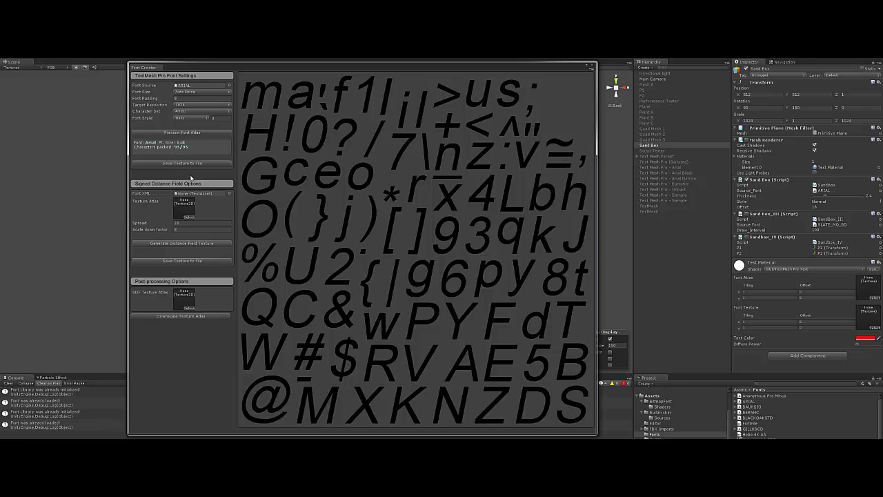
Change the font style to Bold and regenerate the font atlas preview
click(191, 120)
click(191, 137)
click(182, 131)
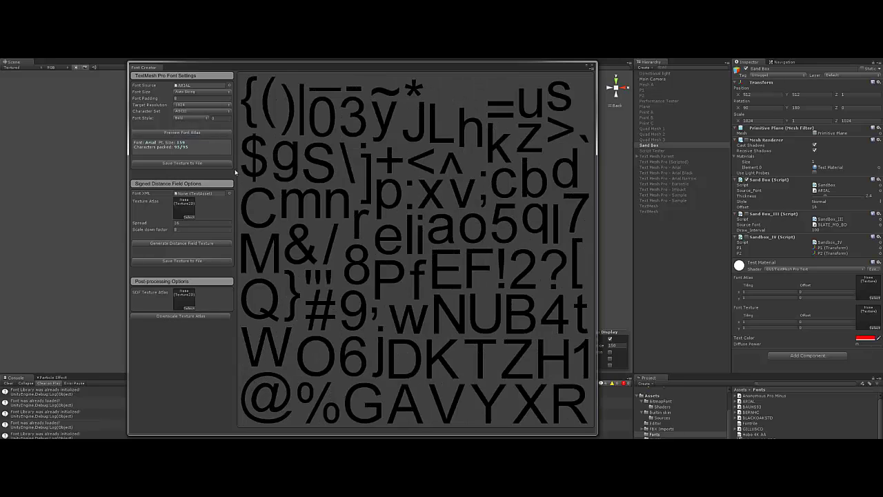
Regenerate the Bold ARIAL font atlas preview with several different boldness values
click(201, 135)
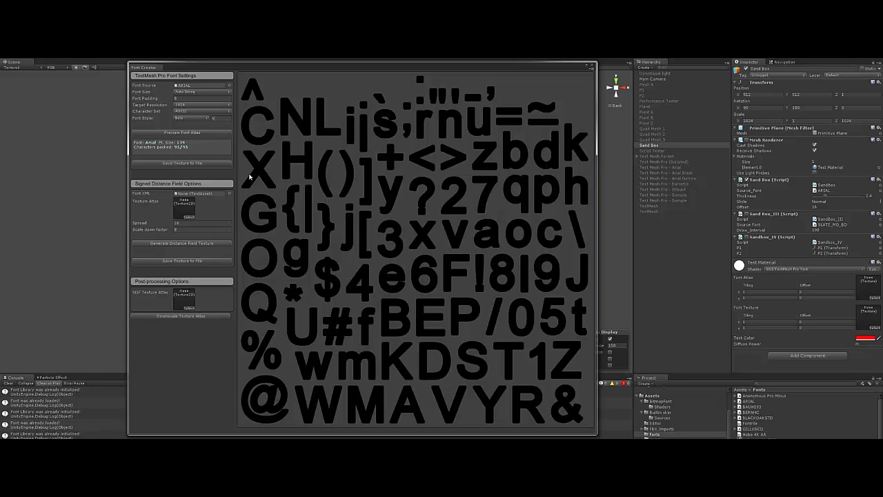
click(192, 132)
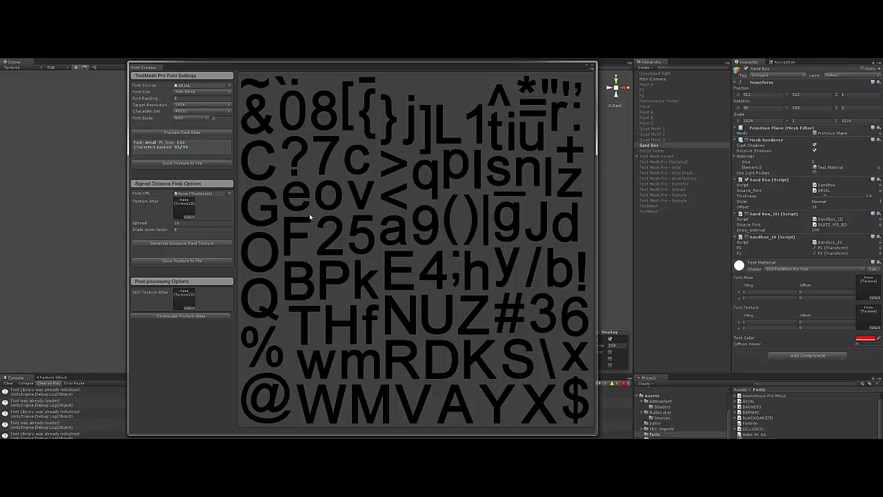
click(206, 133)
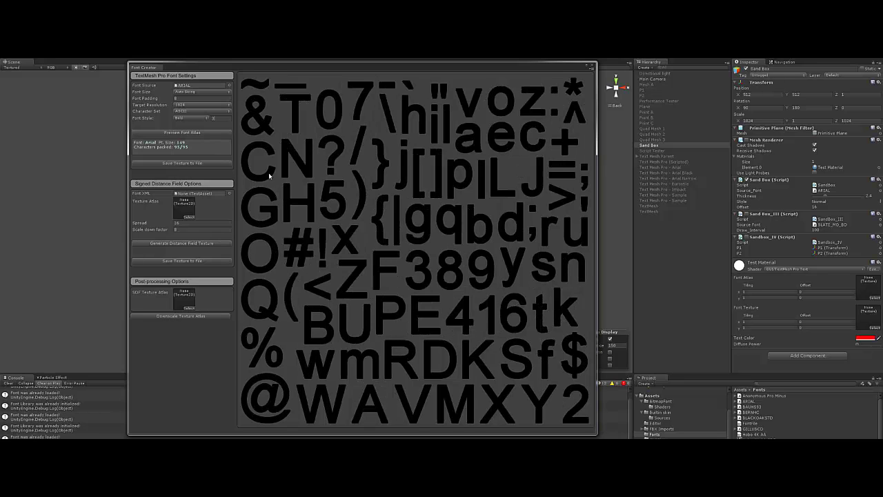
Set the font style back to Normal and regenerate the ARIAL atlas preview
click(196, 118)
click(192, 124)
click(185, 133)
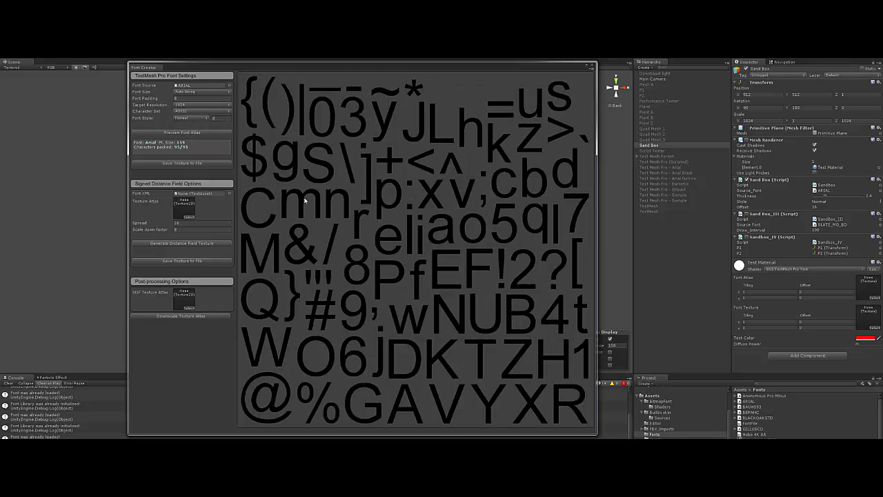
Change the font style to Outline and regenerate the ARIAL atlas preview
click(193, 118)
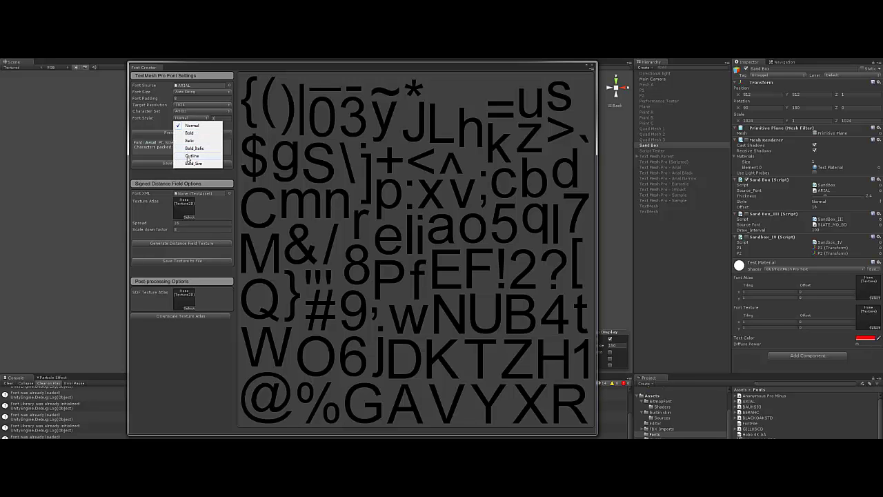
click(185, 157)
click(181, 134)
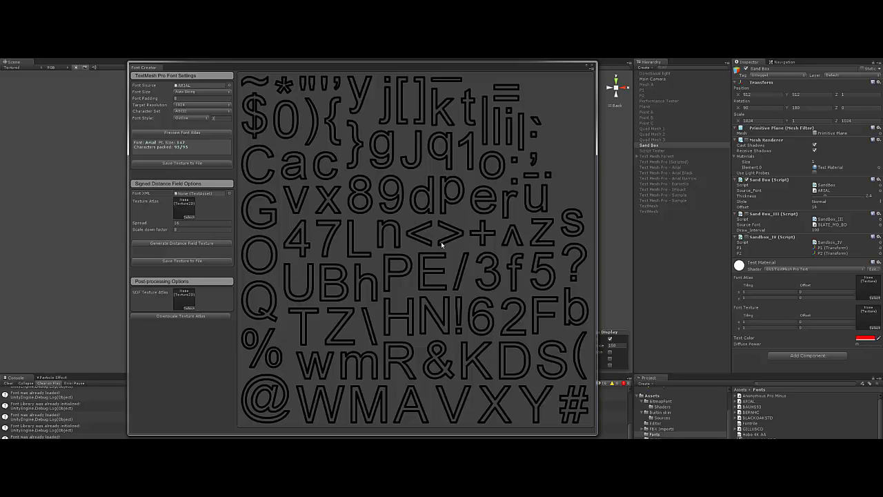
Set the font source to JOKERMAN and the target resolution to 4096
click(230, 86)
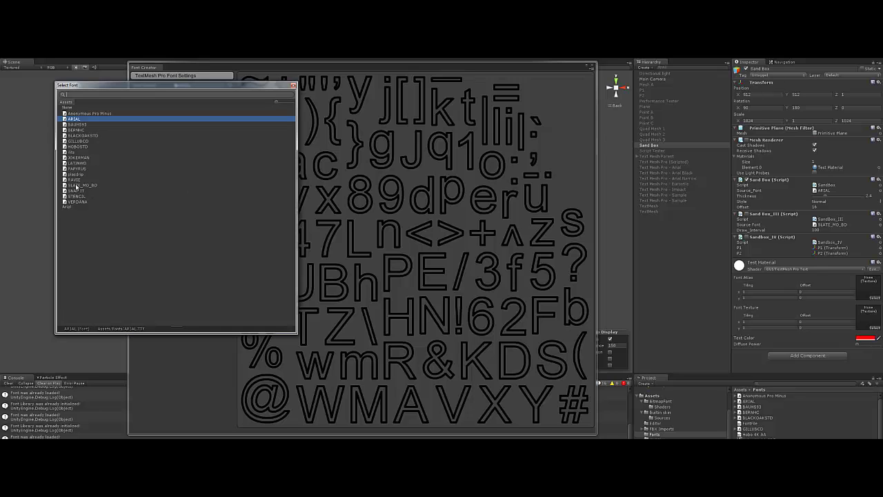
click(76, 158)
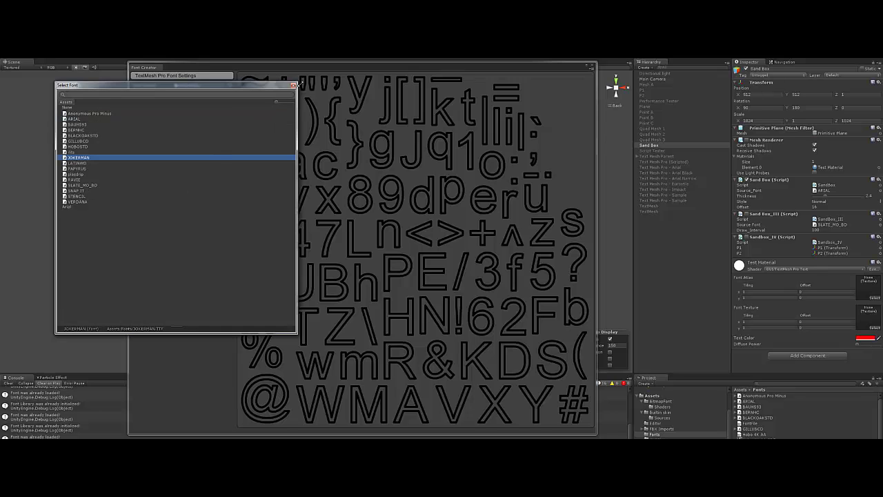
click(294, 85)
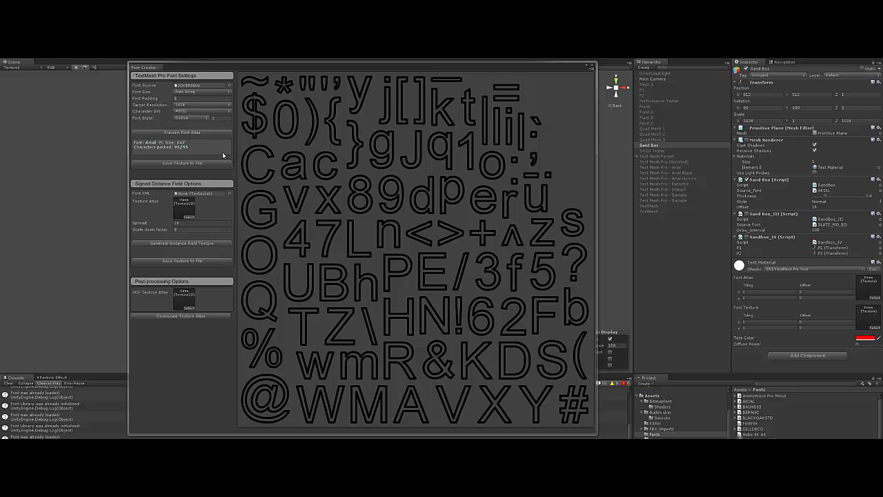
click(190, 104)
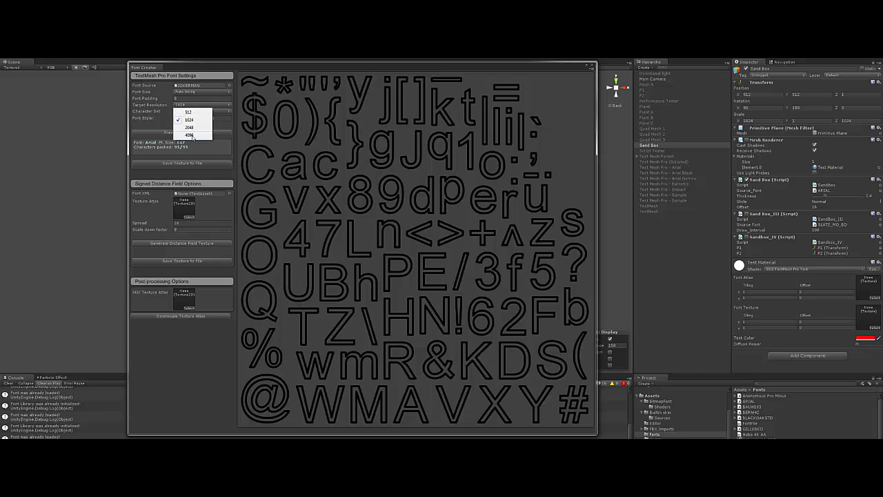
click(190, 135)
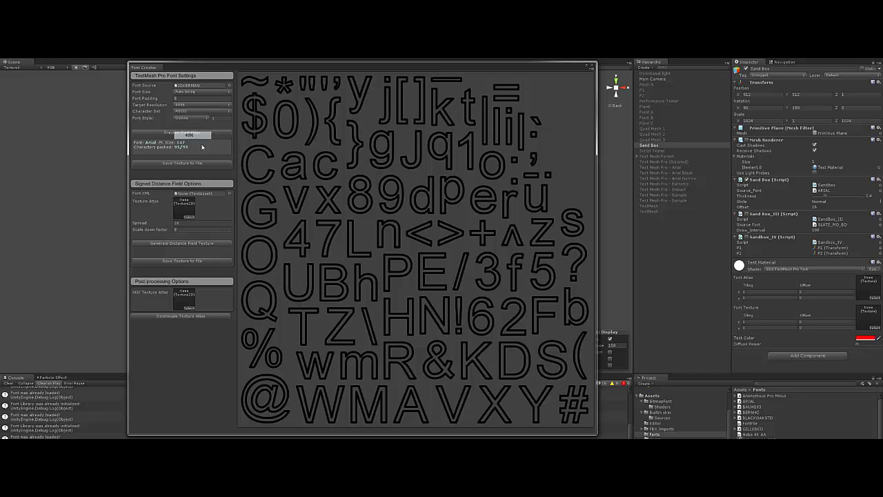
Set the character set to Custom Characters, enter {}A@ as the custom range and generate the outlined atlas preview
click(184, 112)
click(196, 159)
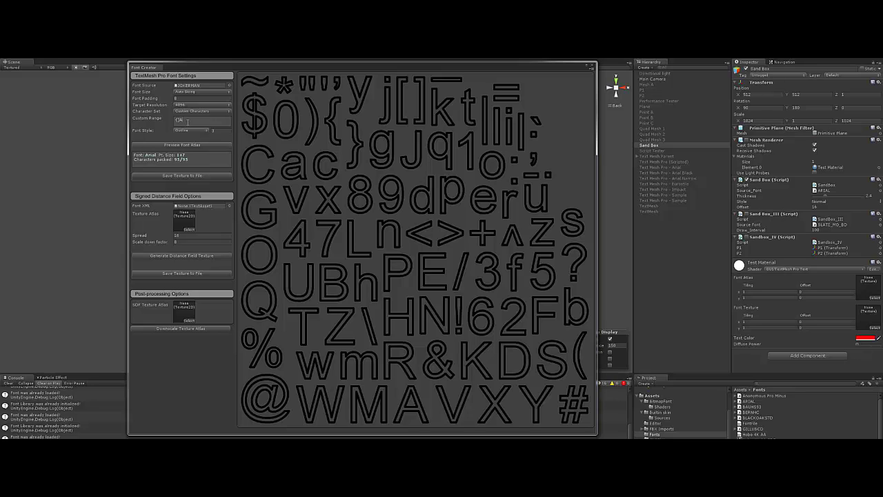
click(178, 145)
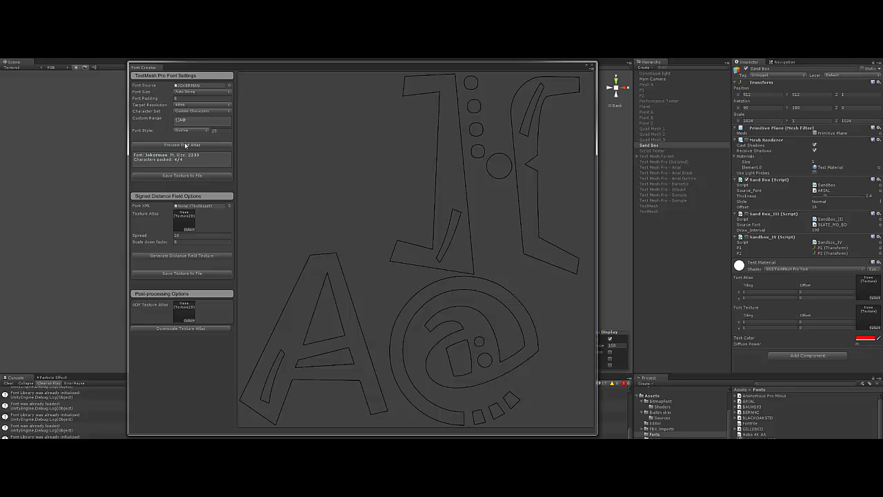
Regenerate the JOKERMAN outline preview with the outline thickness at 25, 20 and finally 15
click(186, 146)
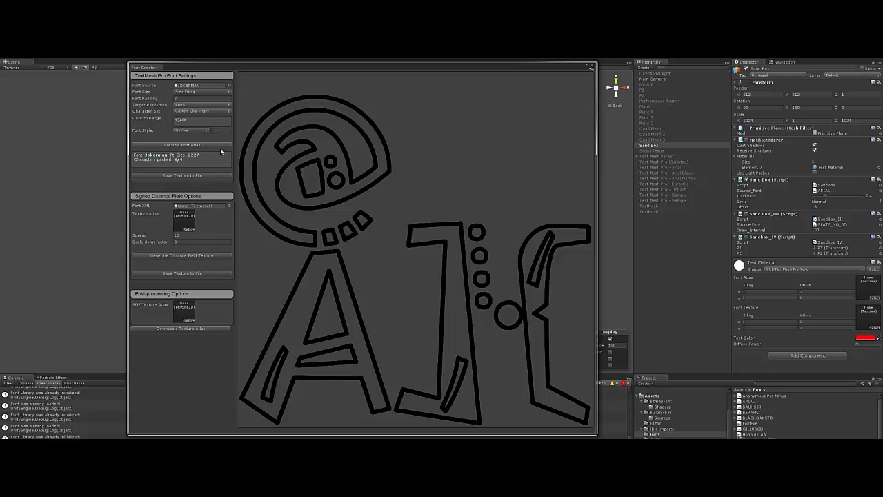
click(193, 144)
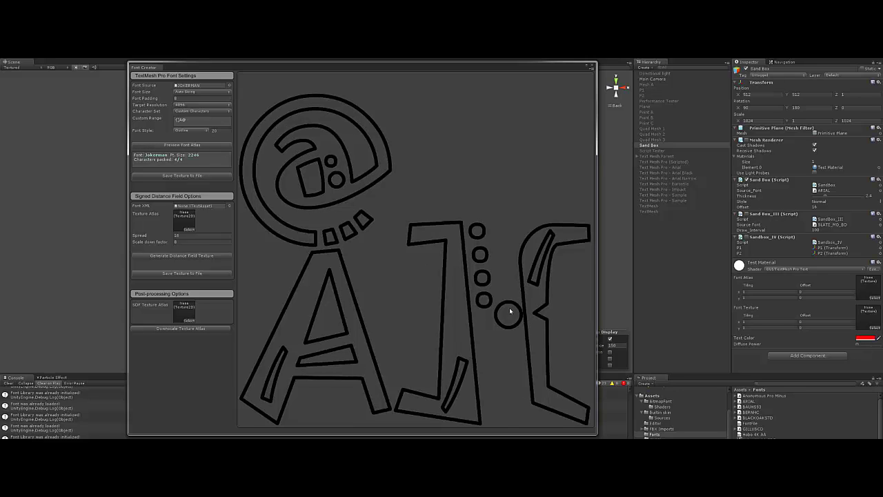
text(15)
click(183, 145)
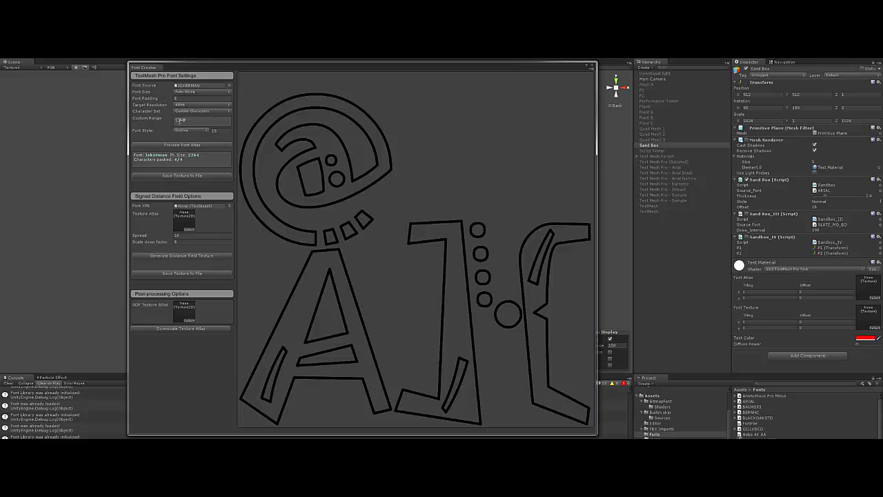
Set the Font Creator's character set to ASCII and font style to Bold_Sim, and close its window
click(191, 111)
click(189, 118)
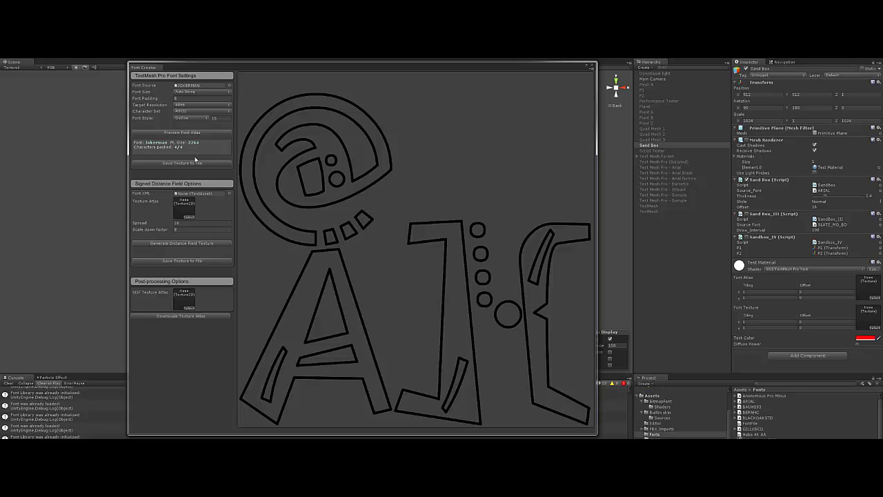
click(184, 118)
click(201, 166)
click(592, 67)
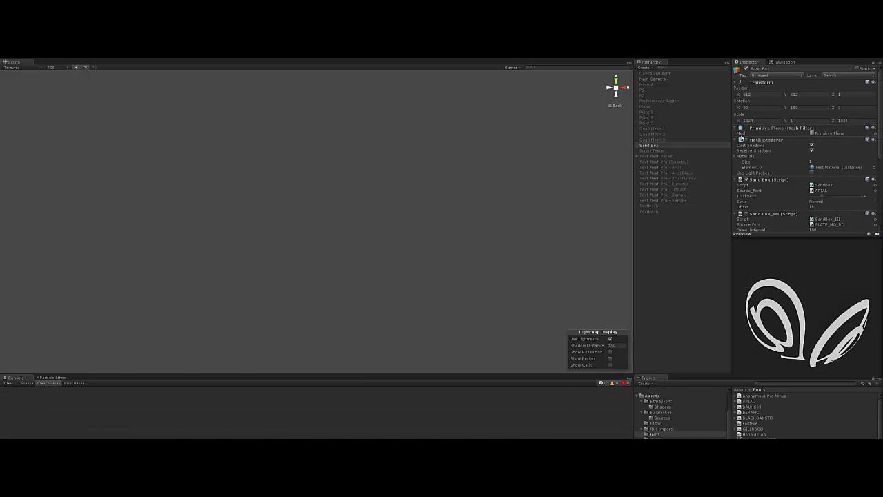
Enable the Sand Box object's Mesh Renderer and set its Sand Box script style to Bold_Sim
click(746, 140)
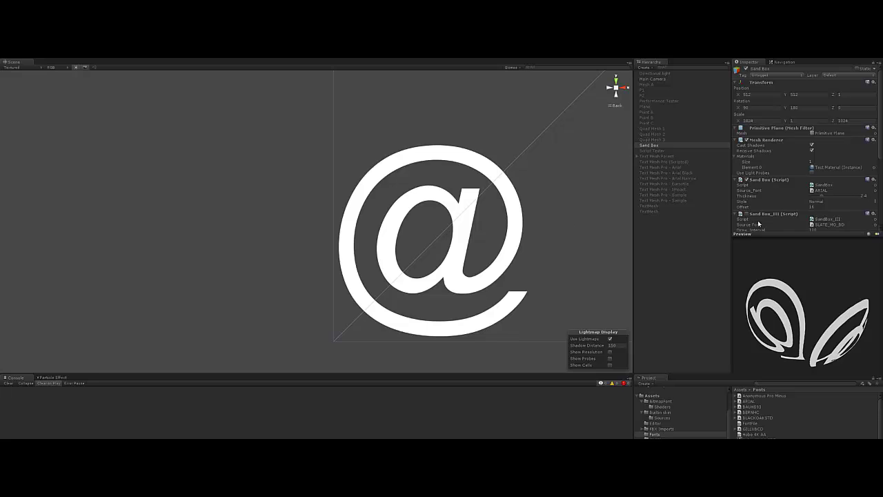
click(824, 202)
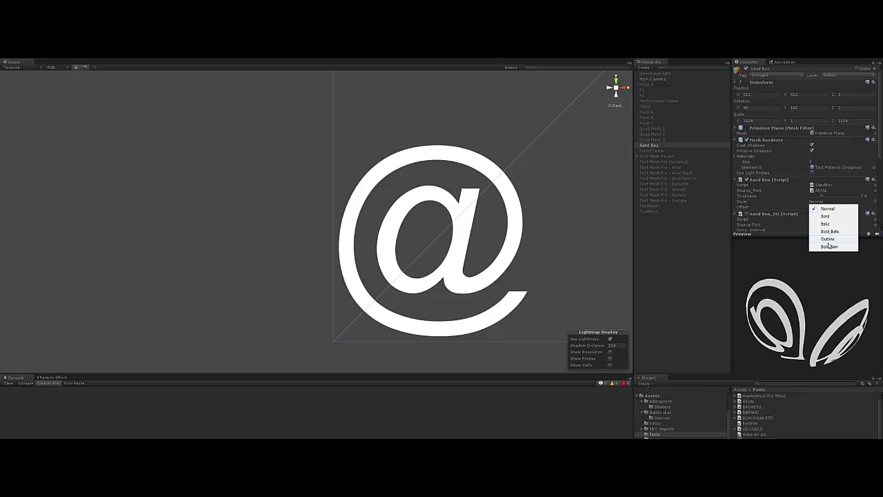
click(829, 247)
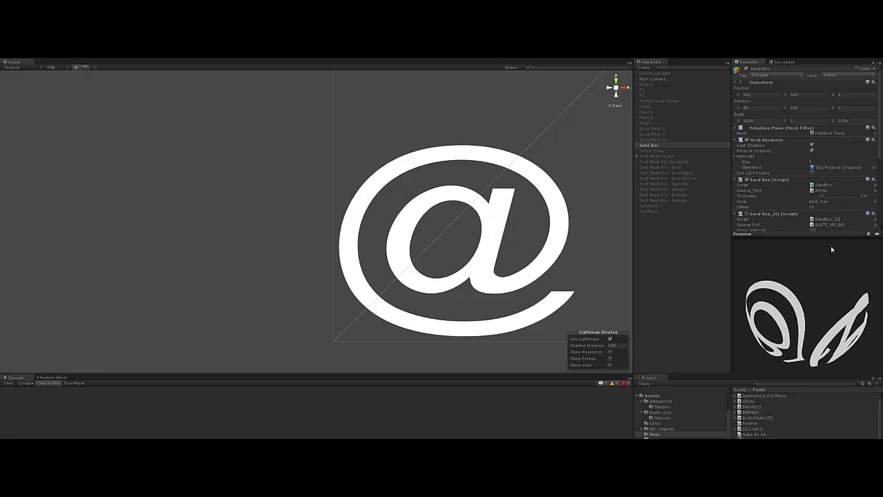